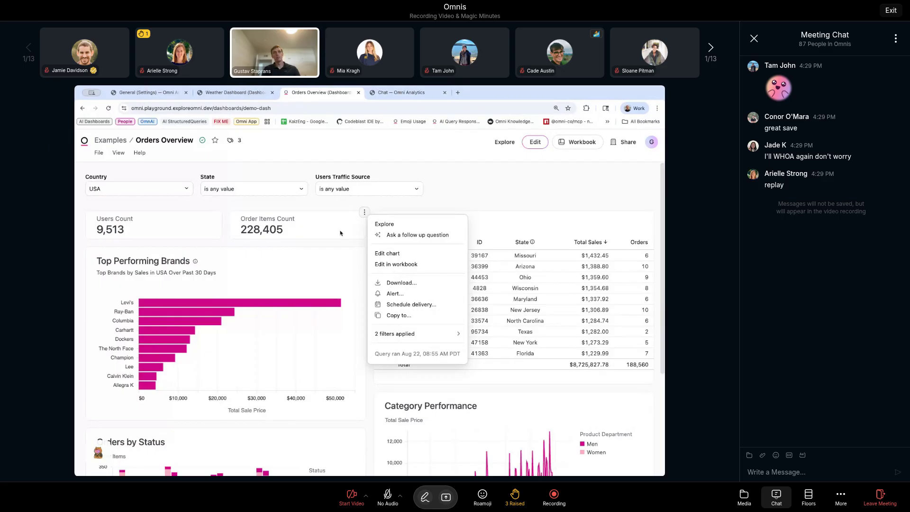
Ask the dashboard AI assistant a follow-up question about the Order Items Count tile, check its attached context, and close the assistant.
{"action": "left_click", "coordinate": [421, 239]}
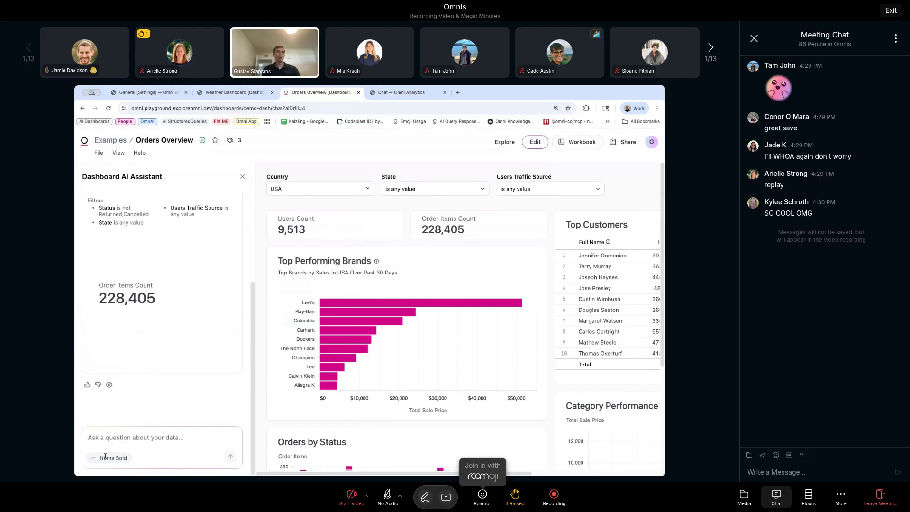
{"action": "left_click_drag", "start_coordinate": [128, 460], "coordinate": [96, 460]}
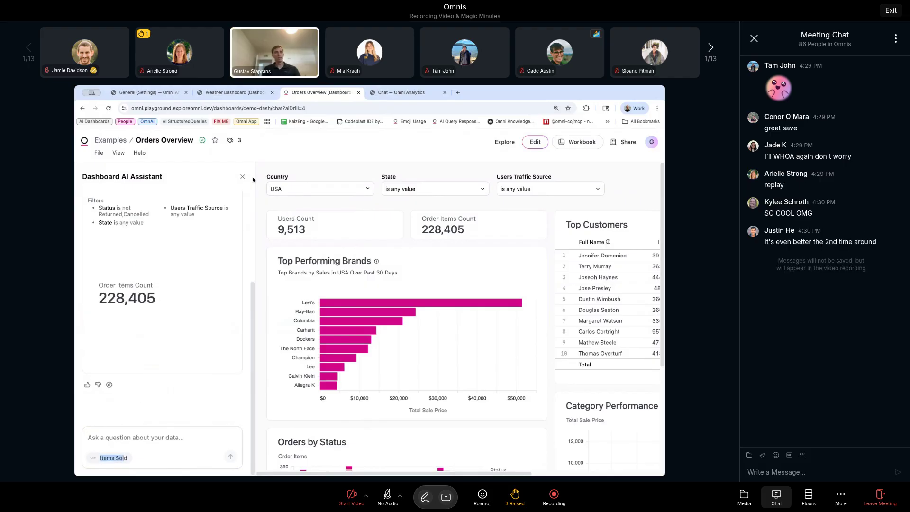
{"action": "left_click", "coordinate": [242, 177]}
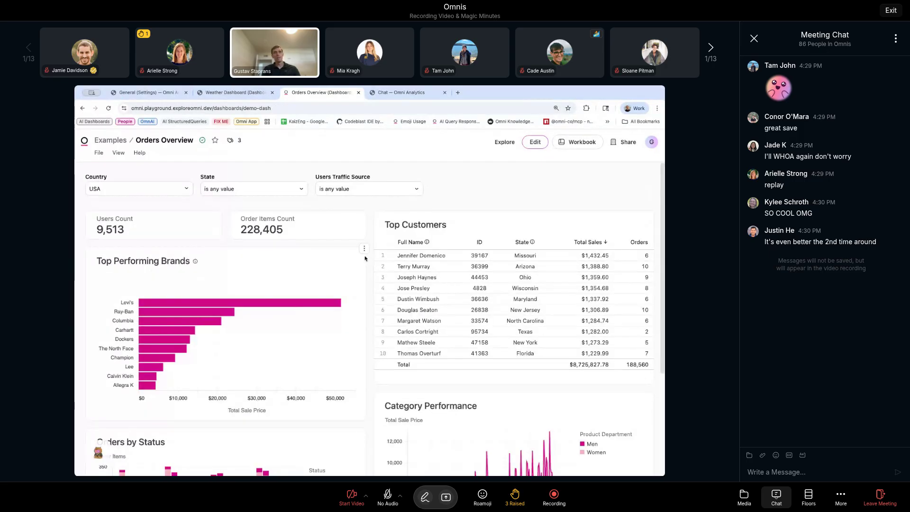
Ask the AI assistant a follow-up question about the Top Performing Brands tile, and close the assistant.
{"action": "left_click", "coordinate": [364, 249]}
{"action": "left_click", "coordinate": [408, 272]}
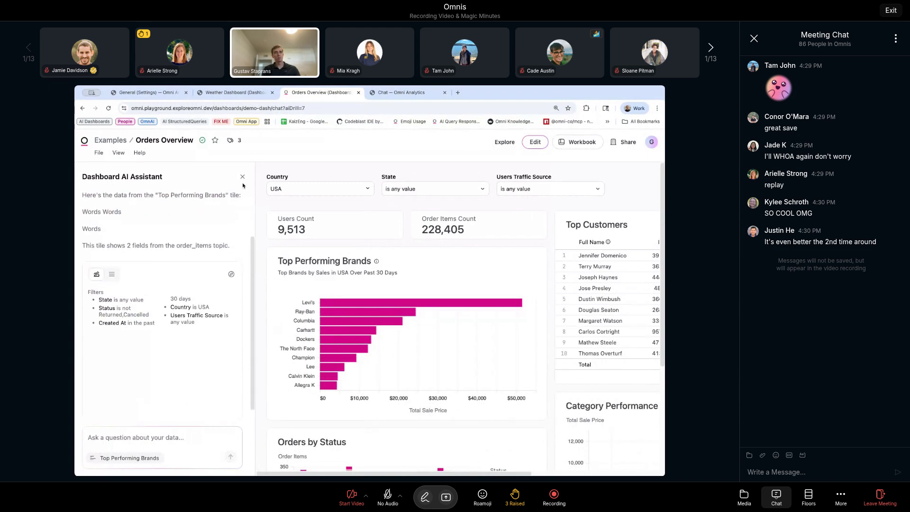
{"action": "left_click", "coordinate": [242, 175]}
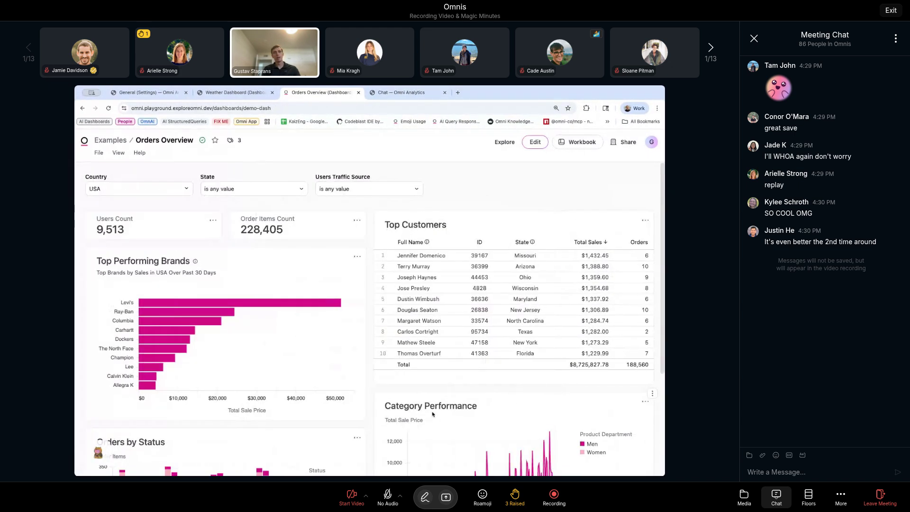
Ask the AI assistant a follow-up question about the Orders by Status tile, review its answer, and close the assistant.
{"action": "scroll", "coordinate": [653, 353], "scroll_direction": "down", "scroll_amount": 1}
{"action": "left_click", "coordinate": [363, 380]}
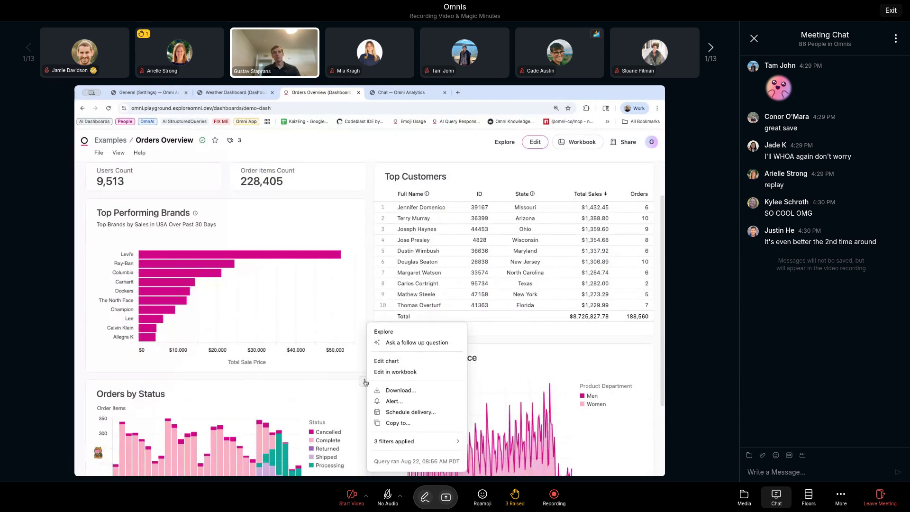
{"action": "left_click", "coordinate": [416, 341]}
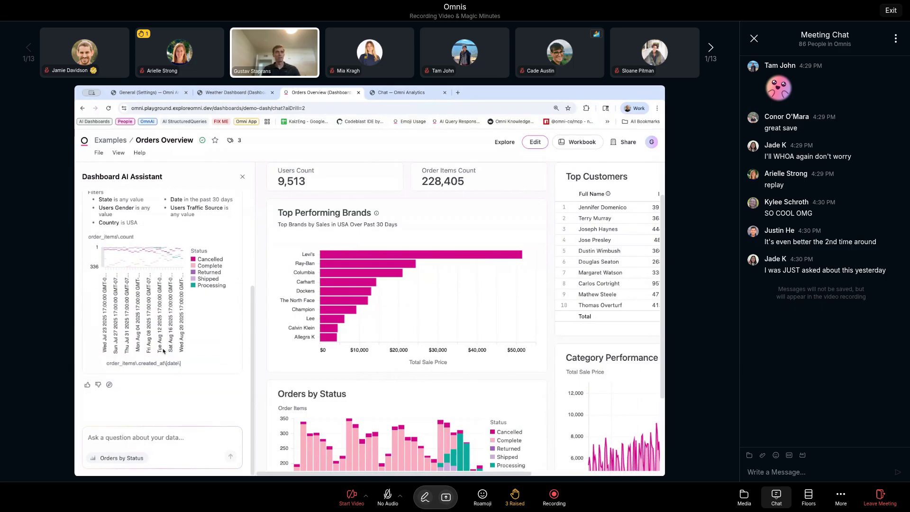
{"action": "scroll", "coordinate": [223, 223], "scroll_direction": "up", "scroll_amount": 2}
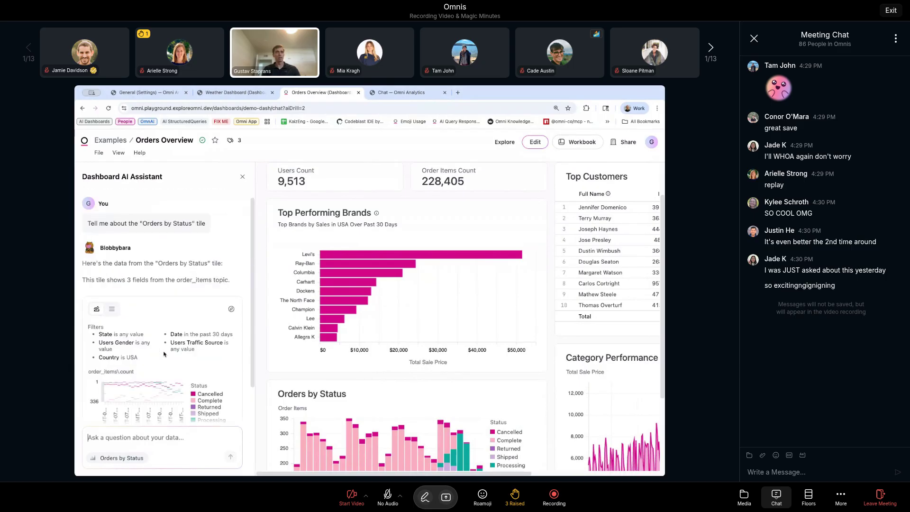
{"action": "left_click", "coordinate": [243, 178]}
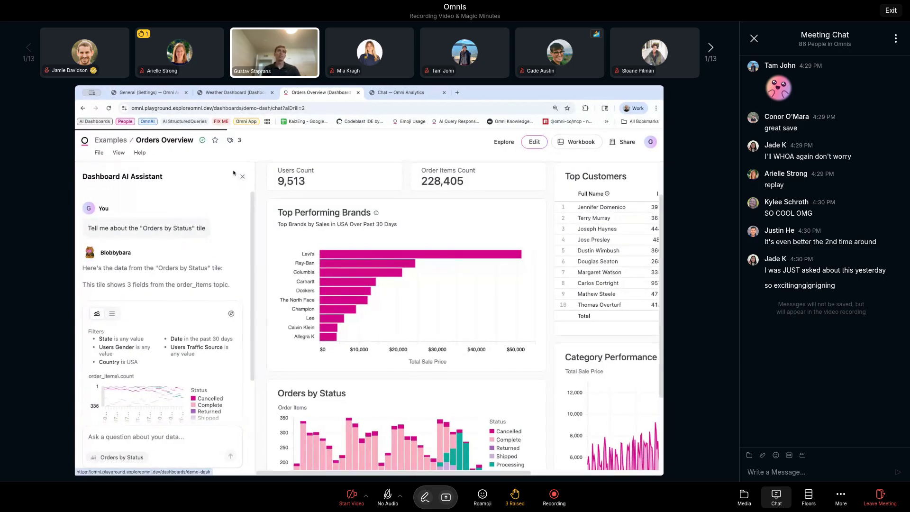
Disable the AI on dashboard ability in the Orders Overview document settings.
{"action": "left_click", "coordinate": [99, 152]}
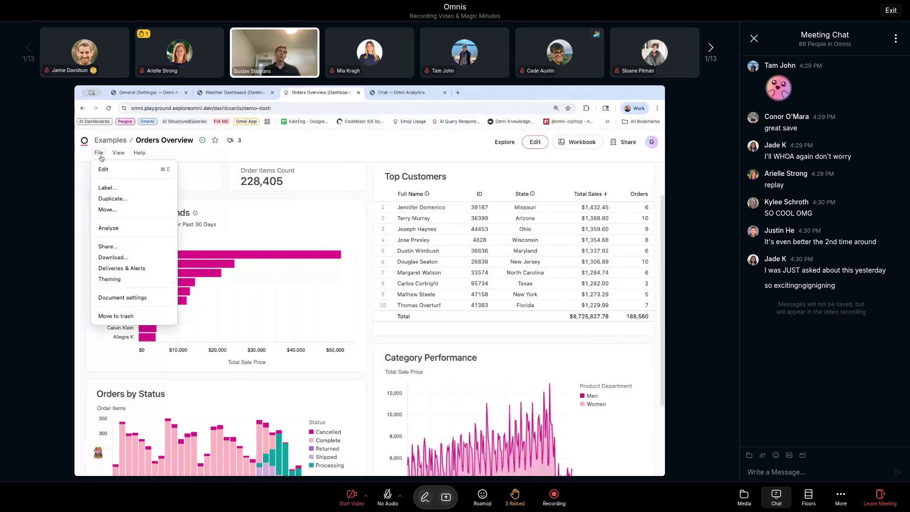
{"action": "left_click", "coordinate": [134, 299]}
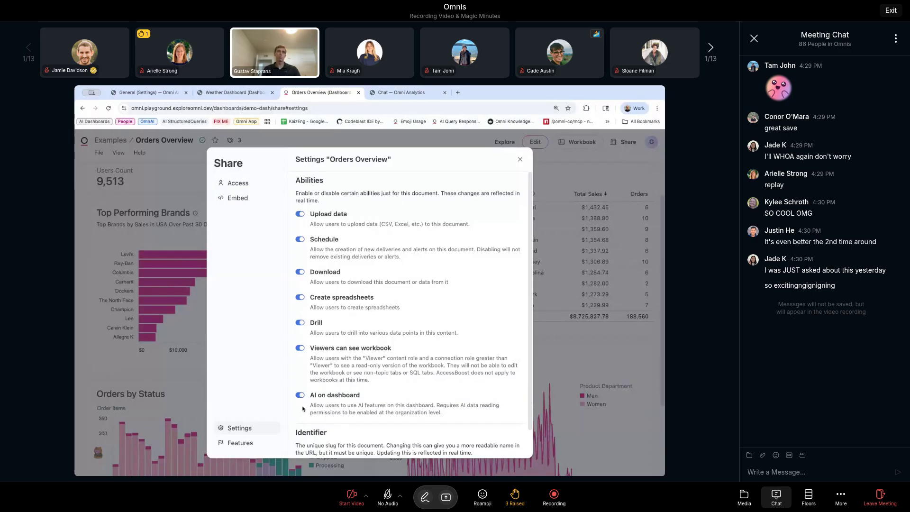
{"action": "left_click", "coordinate": [301, 396]}
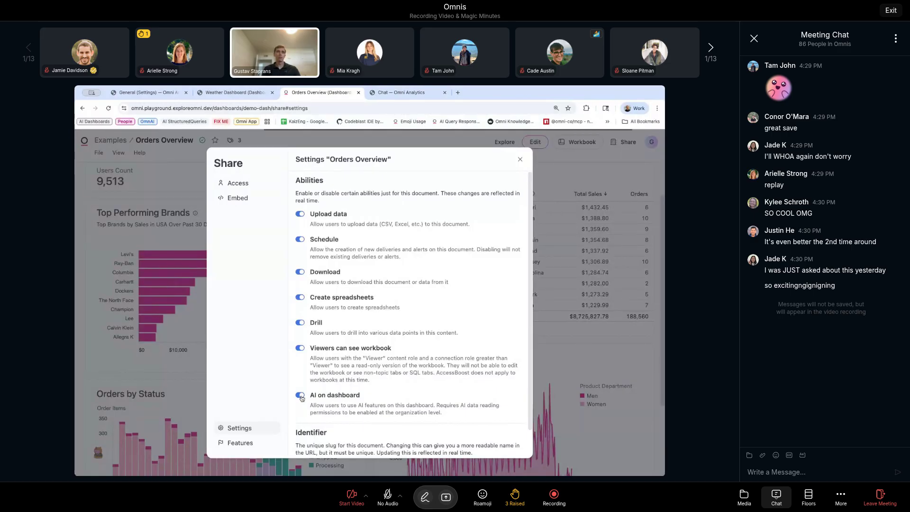
{"action": "left_click", "coordinate": [521, 159]}
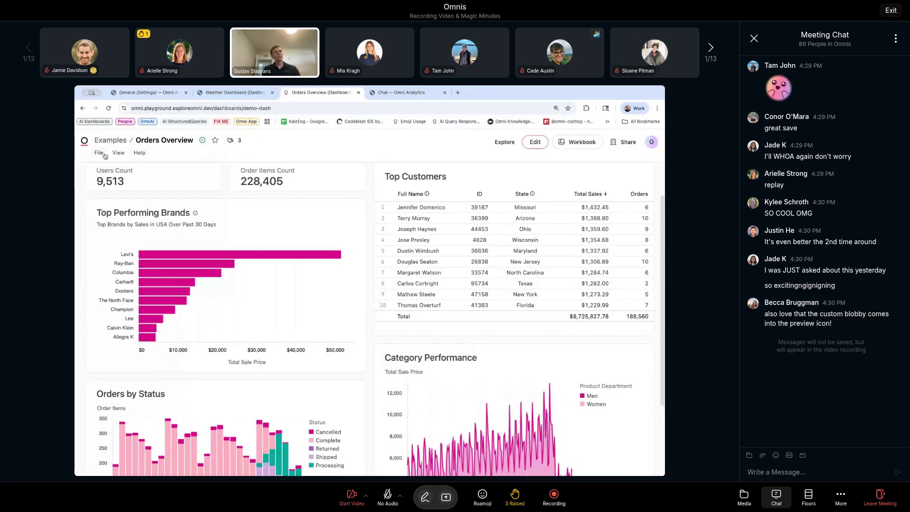
Check the AI on dashboard ability in the Orders Overview document settings, and close them.
{"action": "left_click", "coordinate": [99, 153]}
{"action": "left_click", "coordinate": [124, 298]}
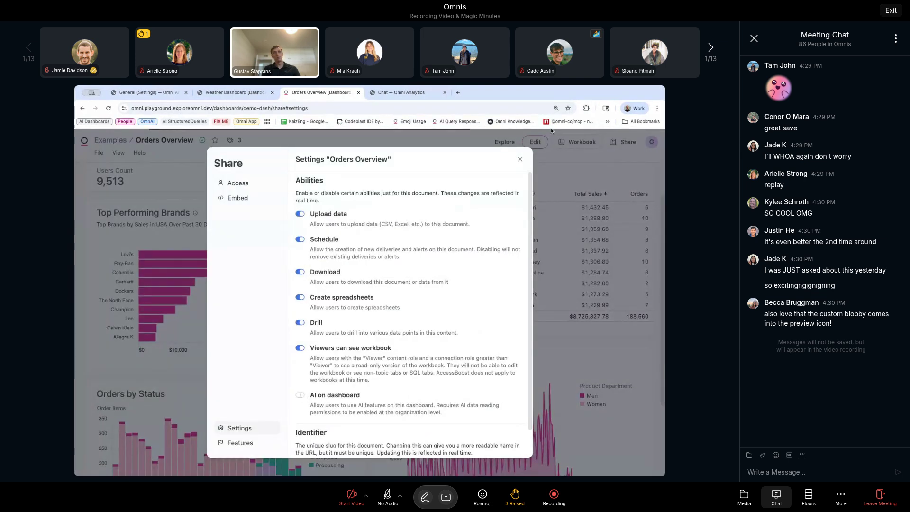
{"action": "left_click", "coordinate": [520, 159]}
Switch to the organization's content permissions and review the default document abilities, including AI on dashboard.
{"action": "left_click", "coordinate": [208, 93]}
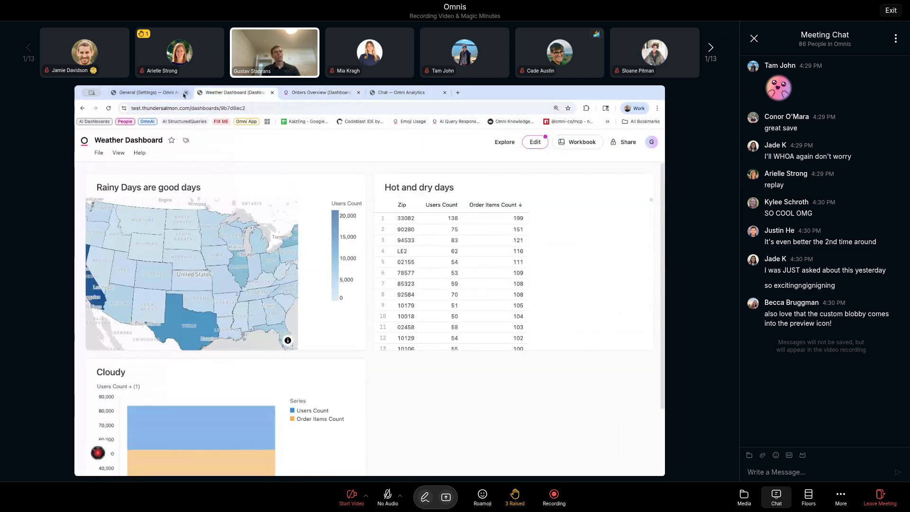
{"action": "left_click", "coordinate": [182, 94]}
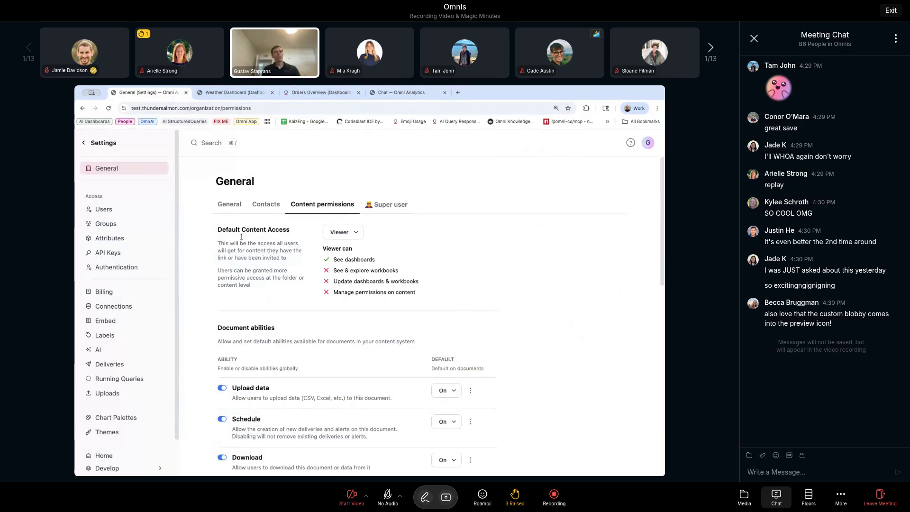
{"action": "scroll", "coordinate": [239, 308], "scroll_direction": "down", "scroll_amount": 5}
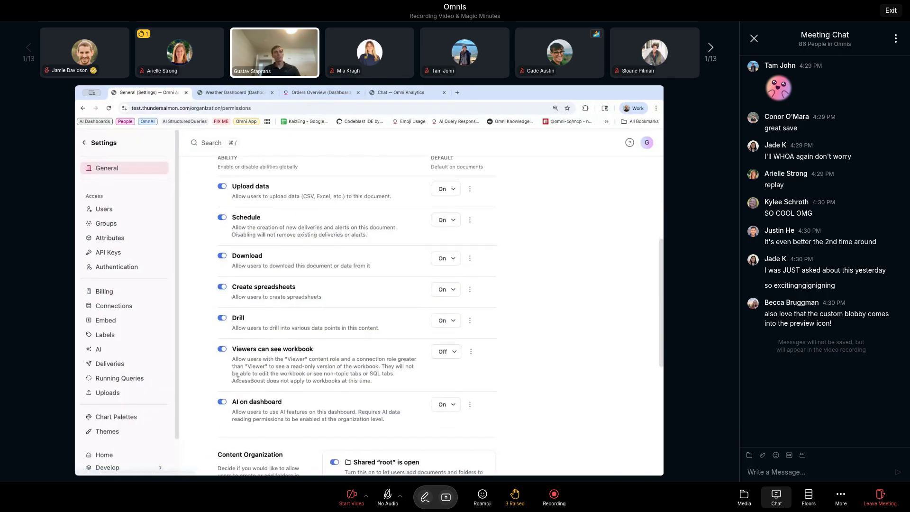
{"action": "scroll", "coordinate": [238, 379], "scroll_direction": "up", "scroll_amount": 3}
{"action": "scroll", "coordinate": [213, 427], "scroll_direction": "down", "scroll_amount": 3}
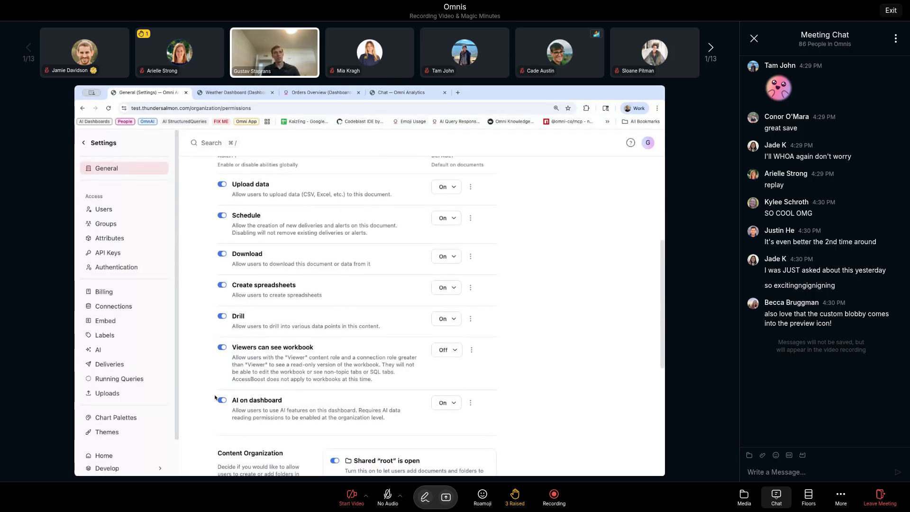
Disable Read result data for the query assistant in the organization's AI settings.
{"action": "left_click", "coordinate": [106, 353]}
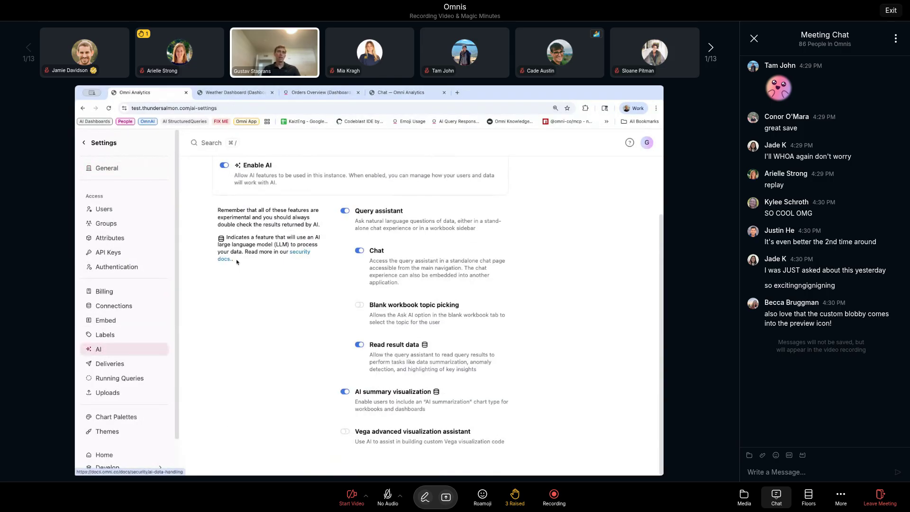
{"action": "left_click", "coordinate": [360, 345]}
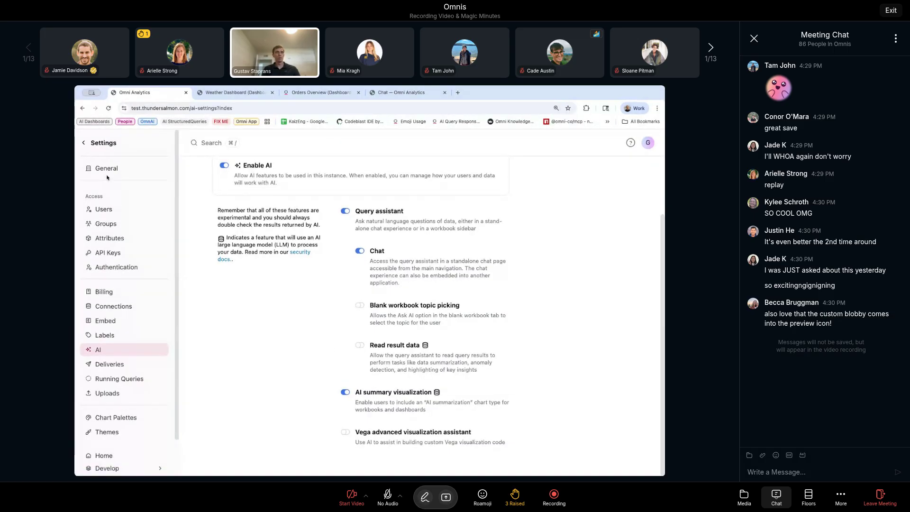
Return to the organization's content permissions and check the document abilities for the AI on dashboard option.
{"action": "left_click", "coordinate": [107, 176]}
{"action": "left_click", "coordinate": [308, 161]}
{"action": "scroll", "coordinate": [265, 271], "scroll_direction": "down", "scroll_amount": 10}
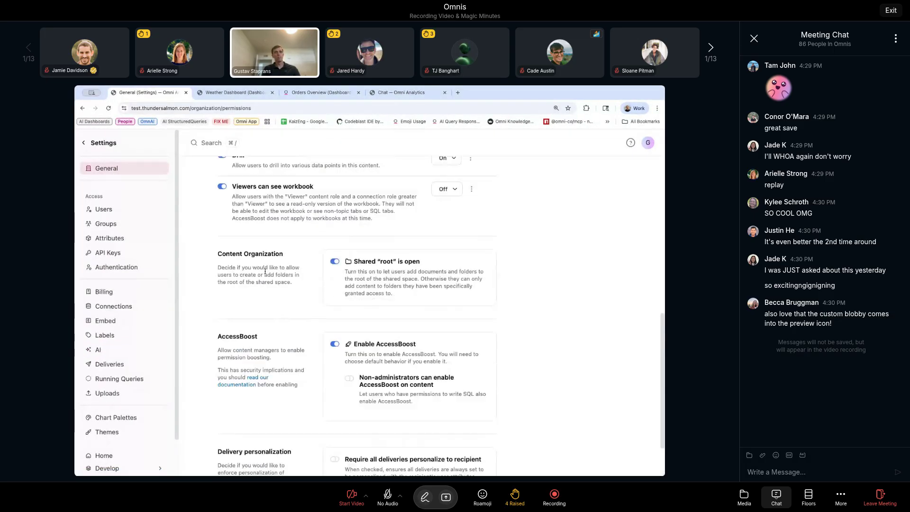
{"action": "scroll", "coordinate": [265, 271], "scroll_direction": "up", "scroll_amount": 5}
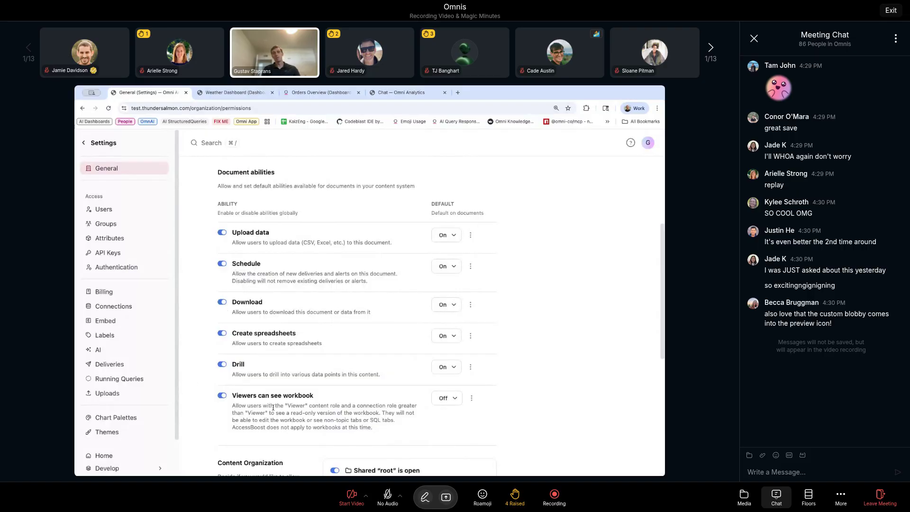
Return to the organization's AI settings and review the query assistant features.
{"action": "left_click", "coordinate": [127, 351]}
{"action": "scroll", "coordinate": [307, 322], "scroll_direction": "up", "scroll_amount": 1}
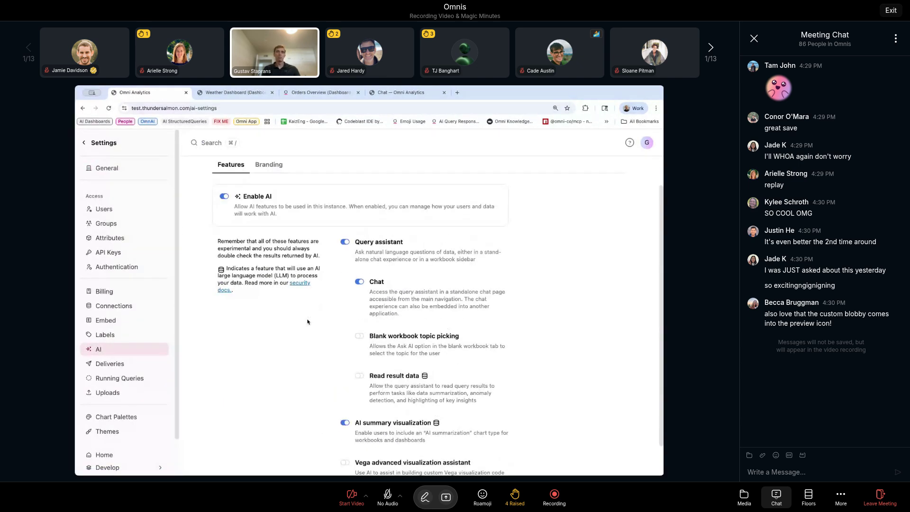
{"action": "scroll", "coordinate": [322, 294], "scroll_direction": "up", "scroll_amount": 1}
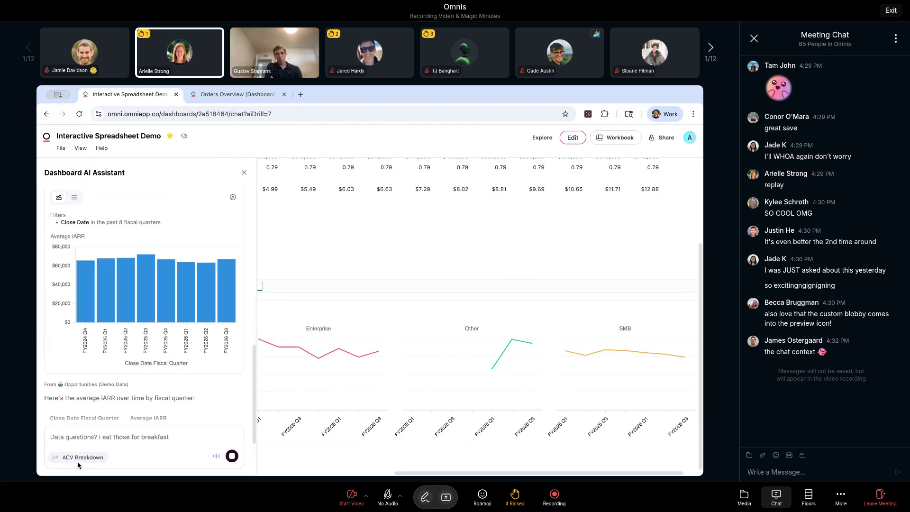
Stop the running AI request and ask "can you show me all the deals included in the other segment?".
{"action": "left_click", "coordinate": [232, 456]}
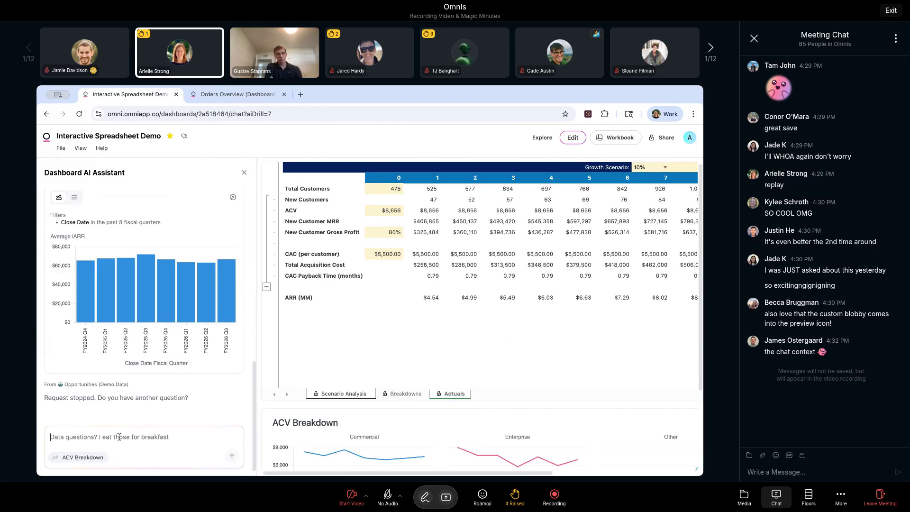
{"action": "type", "text": "can you show me all the d"}
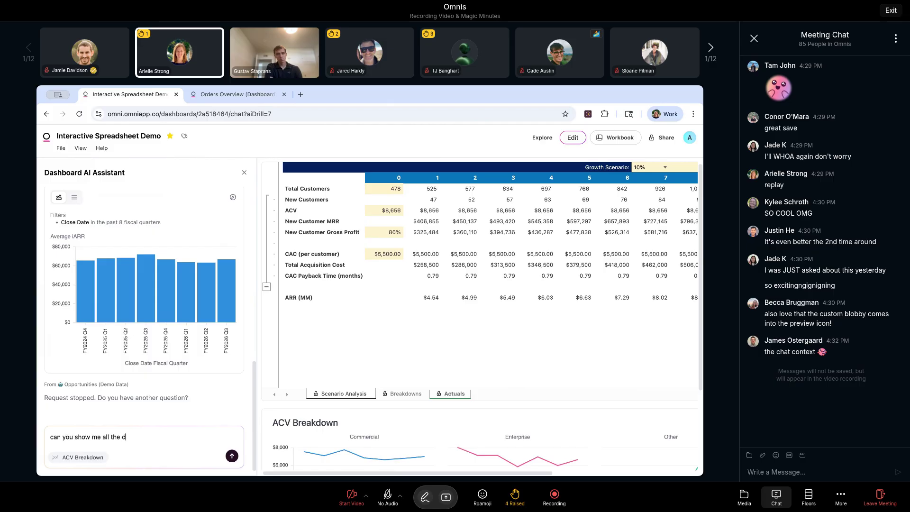
{"action": "type", "text": "eals included in the other segment?"}
{"action": "key", "text": "Return"}
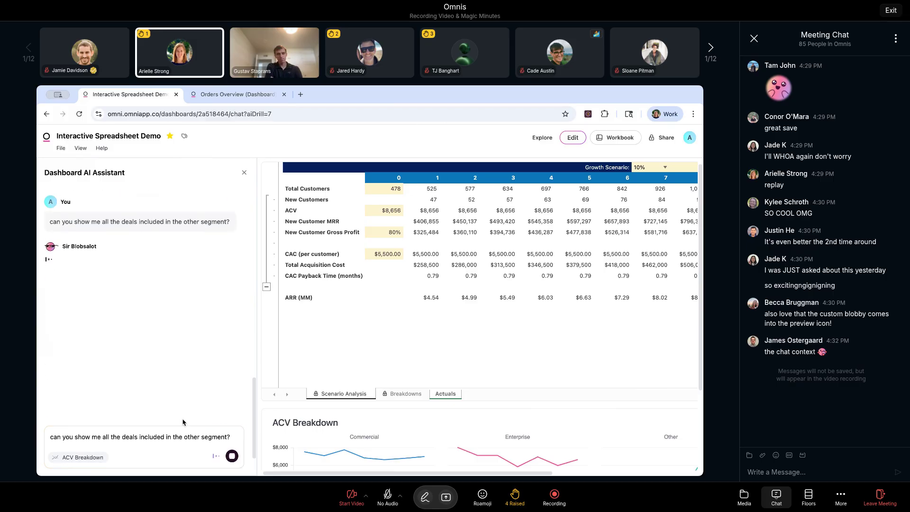
Examine the Other segment in the ACV Breakdown chart, review the earlier chat, and close the AI assistant.
{"action": "scroll", "coordinate": [414, 422], "scroll_direction": "down", "scroll_amount": 3}
{"action": "scroll", "coordinate": [442, 378], "scroll_direction": "right", "scroll_amount": 5}
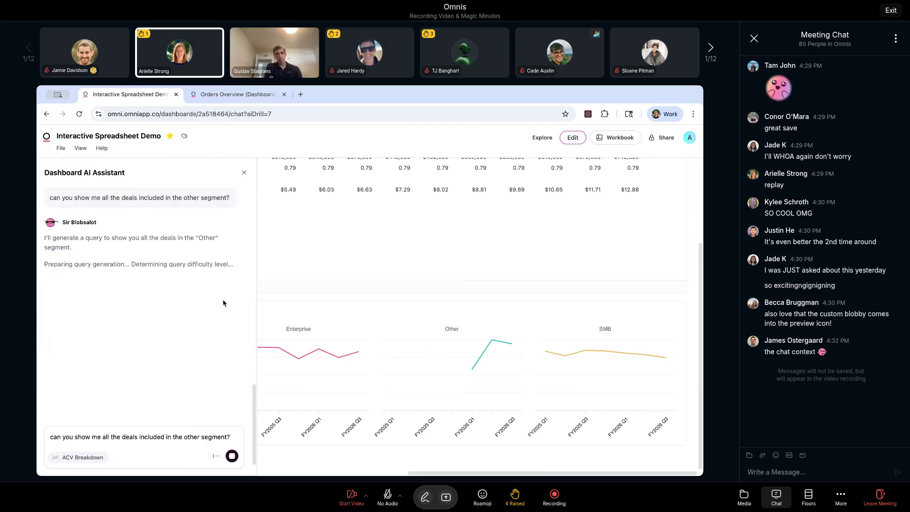
{"action": "scroll", "coordinate": [194, 360], "scroll_direction": "up", "scroll_amount": 5}
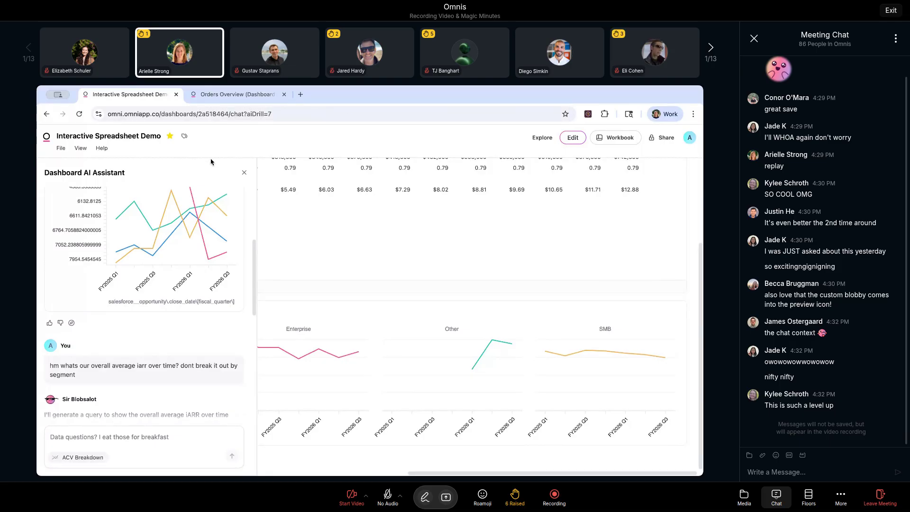
{"action": "left_click", "coordinate": [244, 174]}
Open the dashboard-wide AI assistant without a tile context twice, closing it again each time.
{"action": "scroll", "coordinate": [243, 188], "scroll_direction": "up", "scroll_amount": 2}
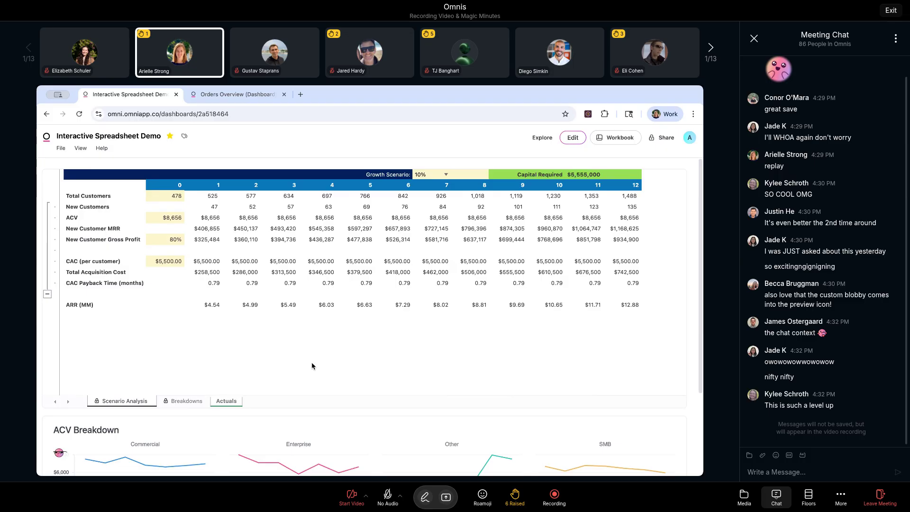
{"action": "left_click", "coordinate": [58, 452]}
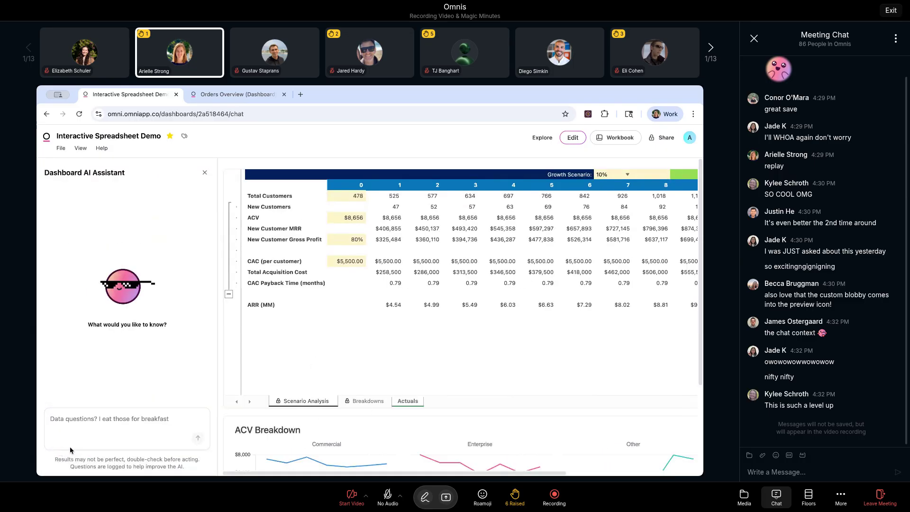
{"action": "left_click", "coordinate": [204, 172]}
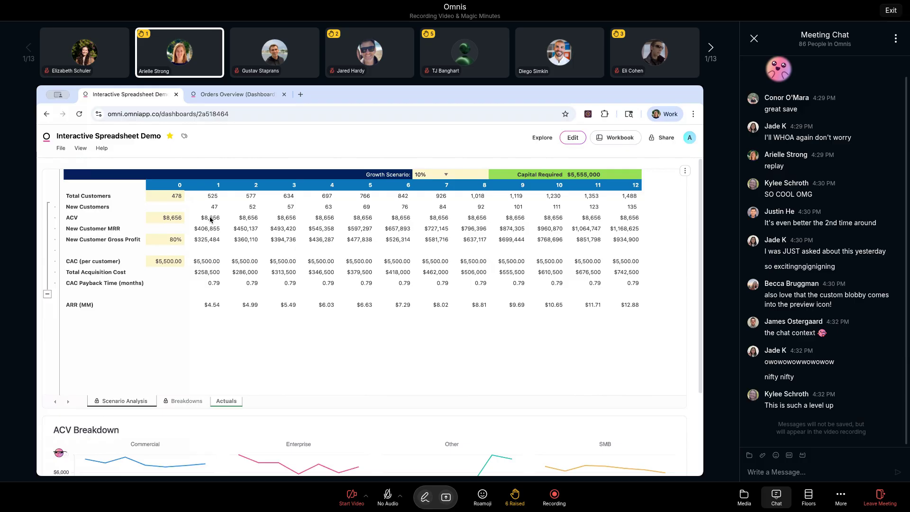
{"action": "left_click", "coordinate": [58, 453]}
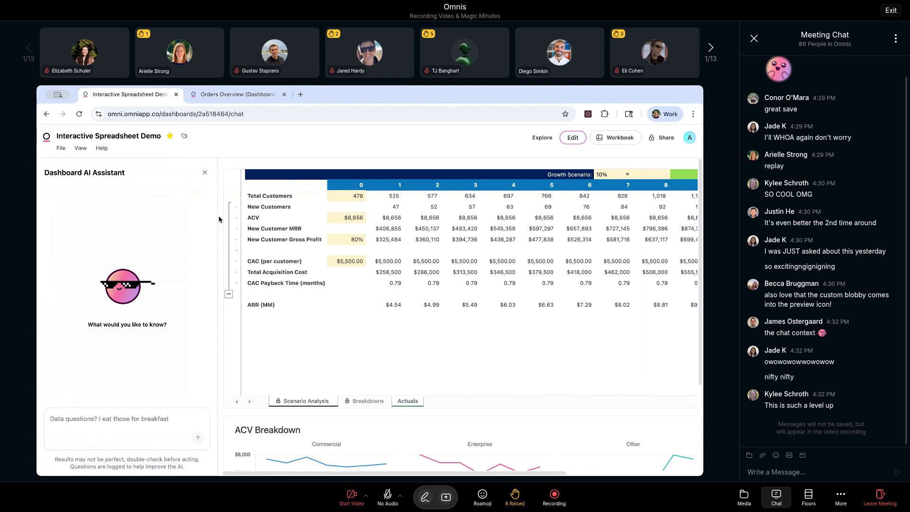
{"action": "left_click", "coordinate": [205, 173]}
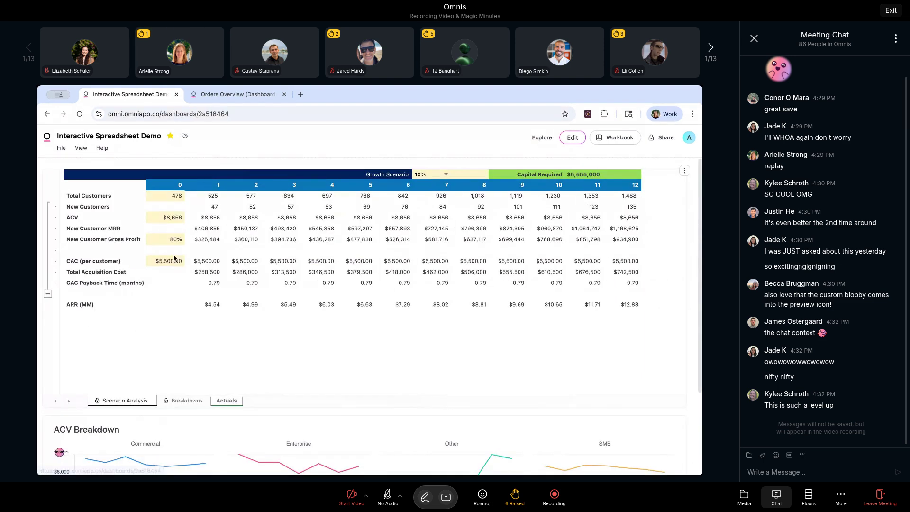
View the Breakdowns sheet of the dashboard spreadsheet and return to the Scenario Analysis sheet.
{"action": "left_click", "coordinate": [189, 404]}
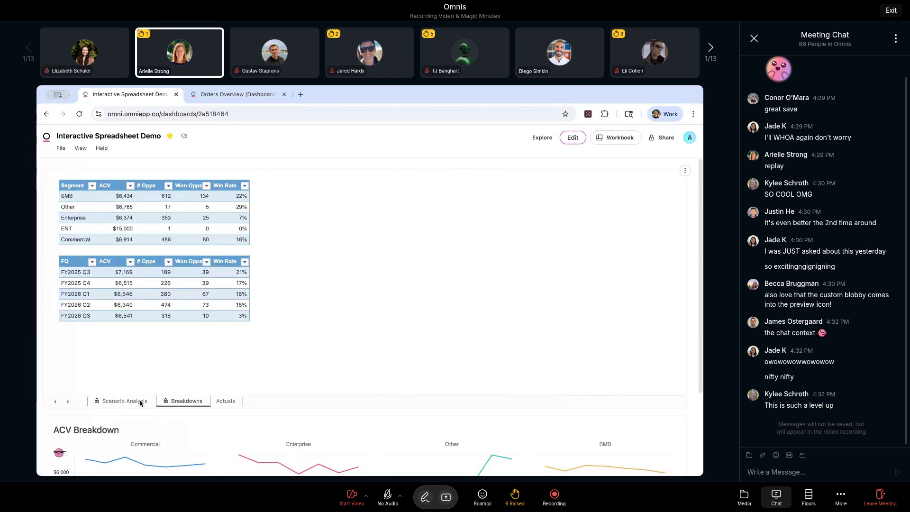
{"action": "left_click", "coordinate": [140, 402]}
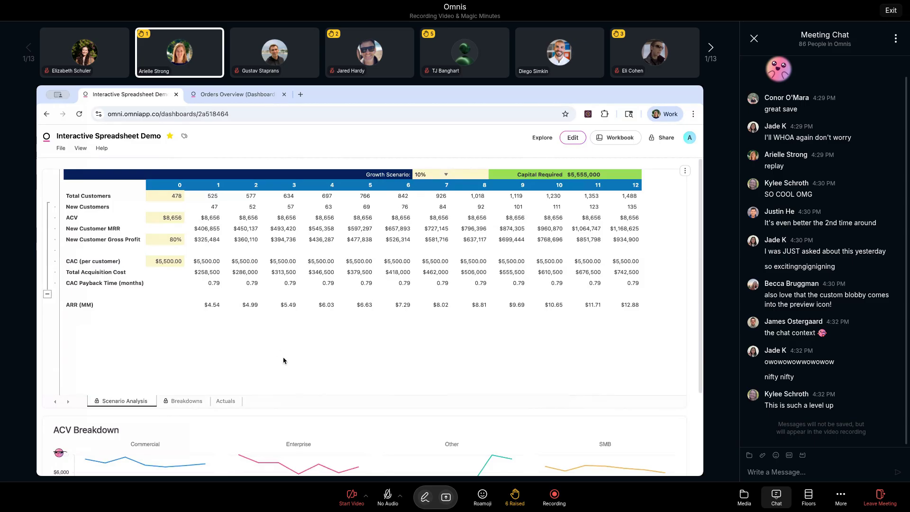